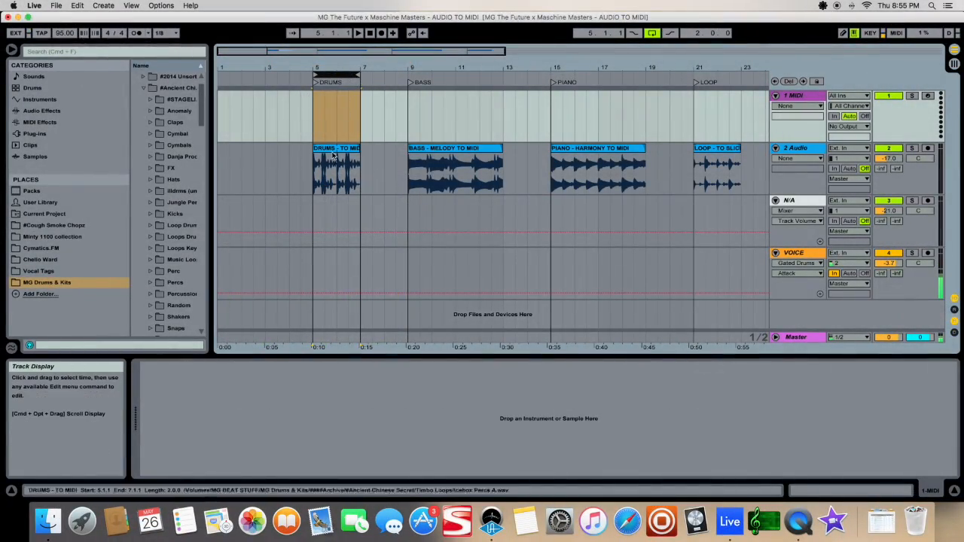
- Play from the DRUMS locator and, with the DRUMS audio clip's sample view shown, set the tempo to 130 BPM
{"action": "double_click", "coordinate": [315, 85]}
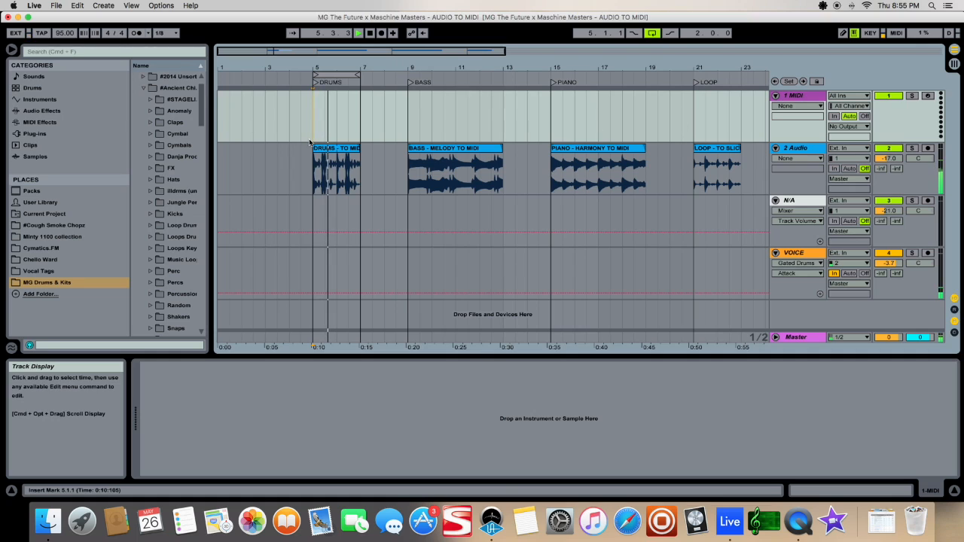
{"action": "key", "text": "Down"}
{"action": "key", "text": "shift+Tab"}
{"action": "left_click_drag", "start_coordinate": [66, 33], "coordinate": [66, 11]}
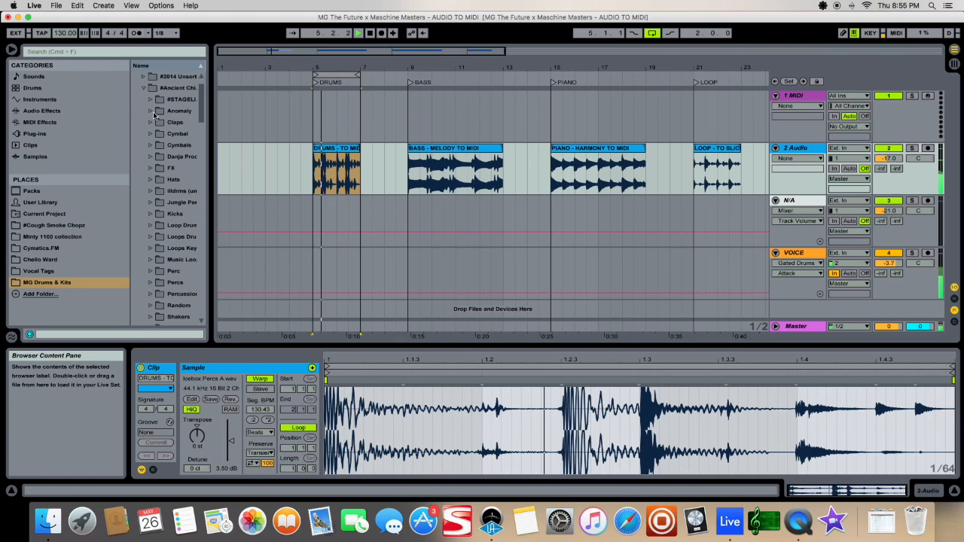
- Convert the DRUMS audio clip to a new MIDI track with drum conversion and enlarge the new track
{"action": "left_click", "coordinate": [335, 148]}
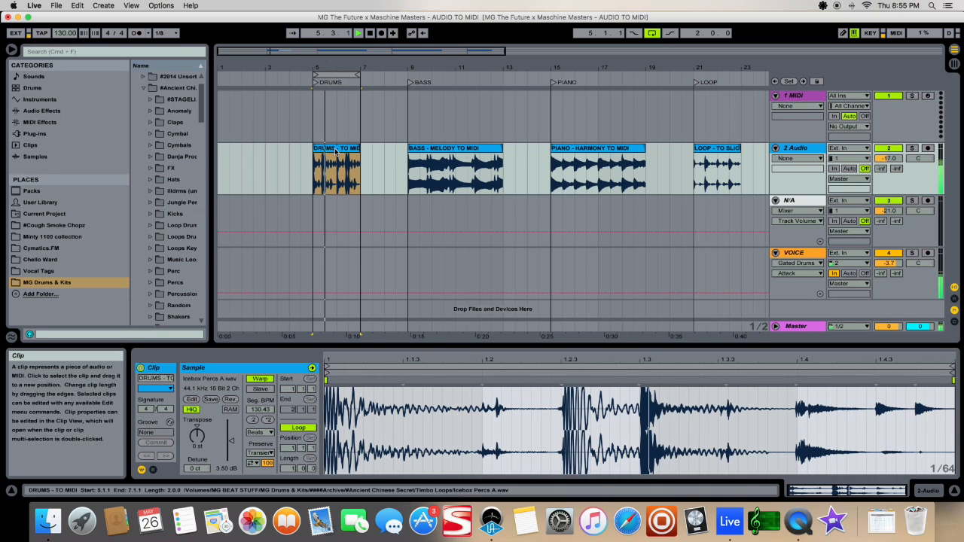
{"action": "right_click", "coordinate": [328, 150]}
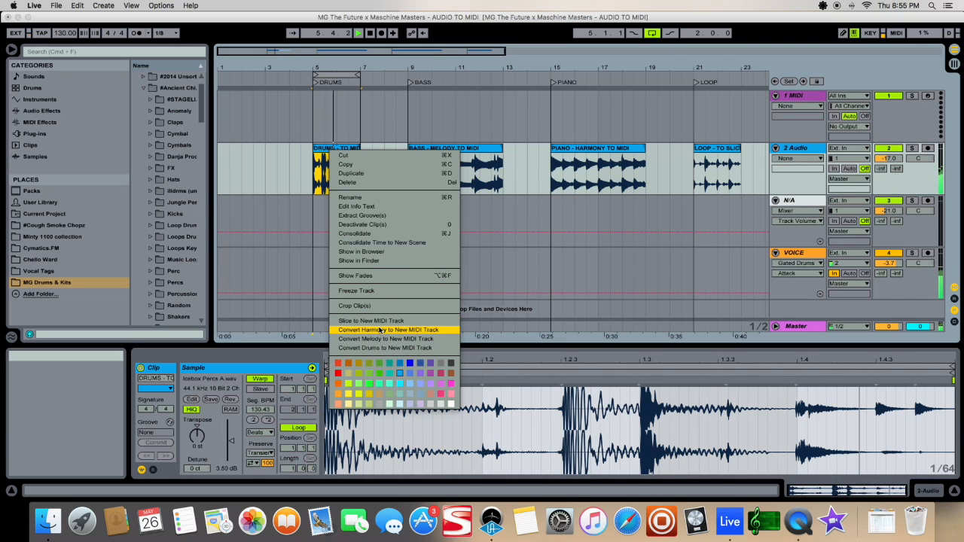
{"action": "left_click", "coordinate": [371, 38]}
{"action": "left_click", "coordinate": [370, 33]}
{"action": "right_click", "coordinate": [332, 151]}
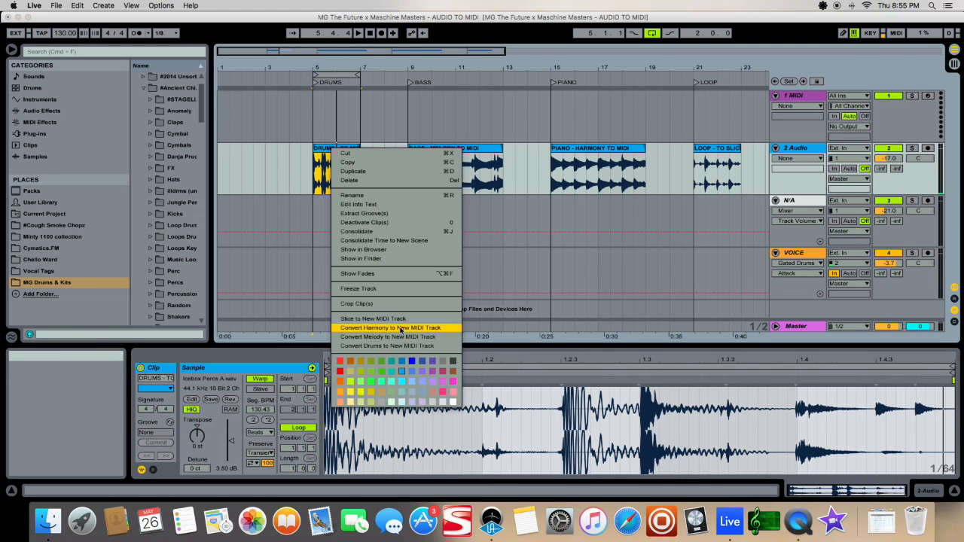
{"action": "left_click", "coordinate": [401, 346]}
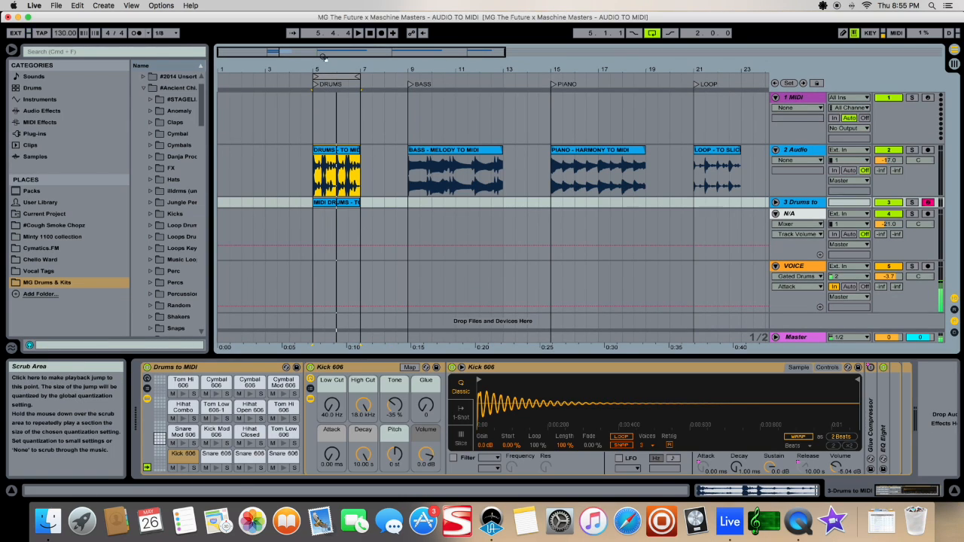
{"action": "left_click_drag", "start_coordinate": [791, 208], "coordinate": [801, 256]}
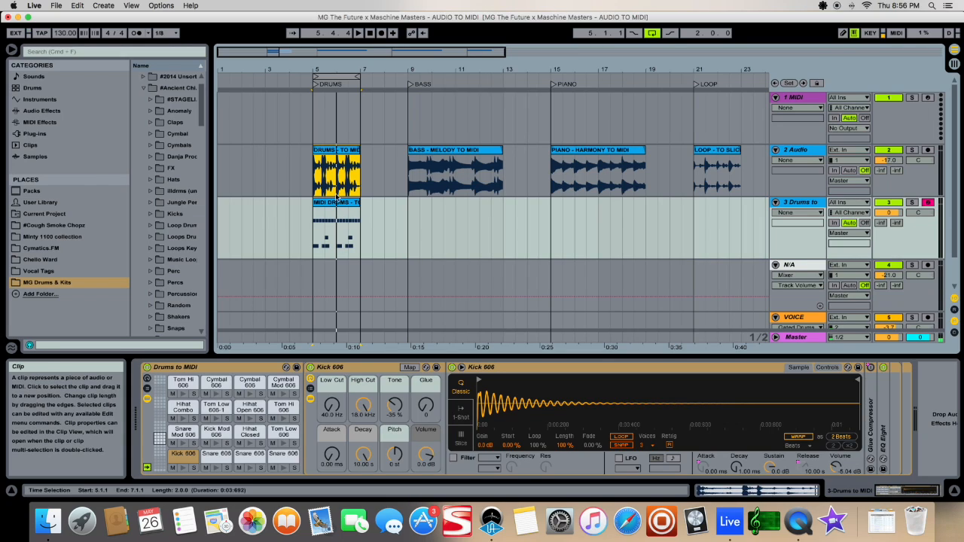
- Mute the 2 Audio track and review the converted MIDI drum clip's notes in an enlarged note editor during playback
{"action": "left_click", "coordinate": [889, 149]}
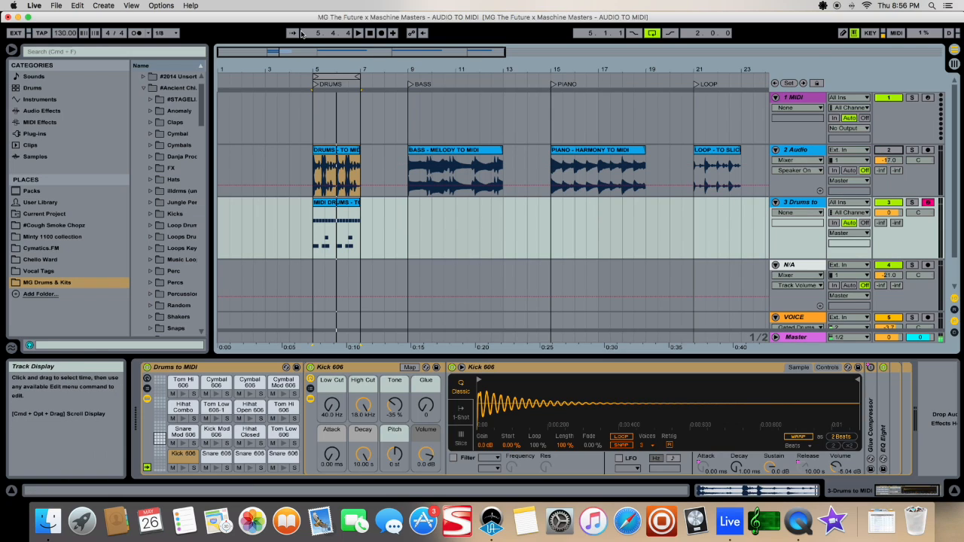
{"action": "left_click", "coordinate": [358, 32]}
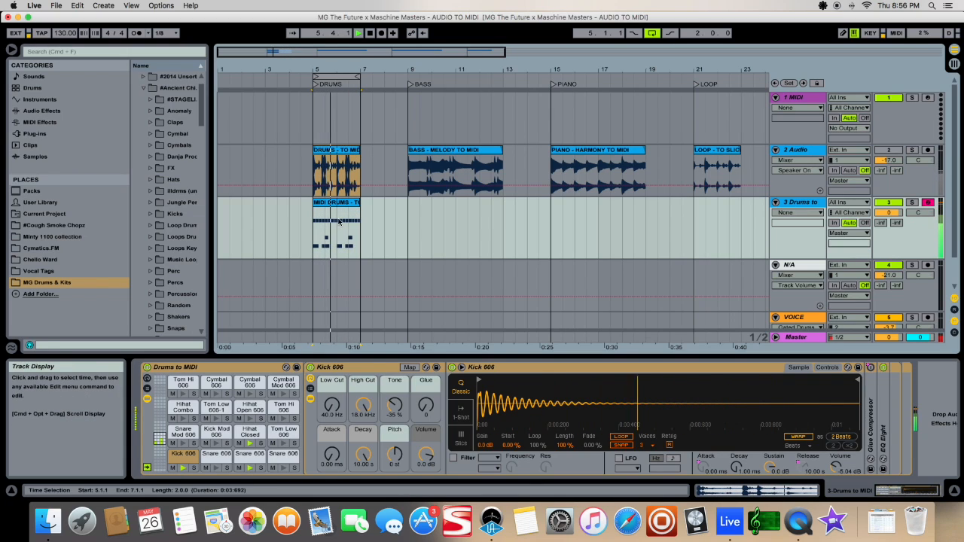
{"action": "double_click", "coordinate": [338, 221]}
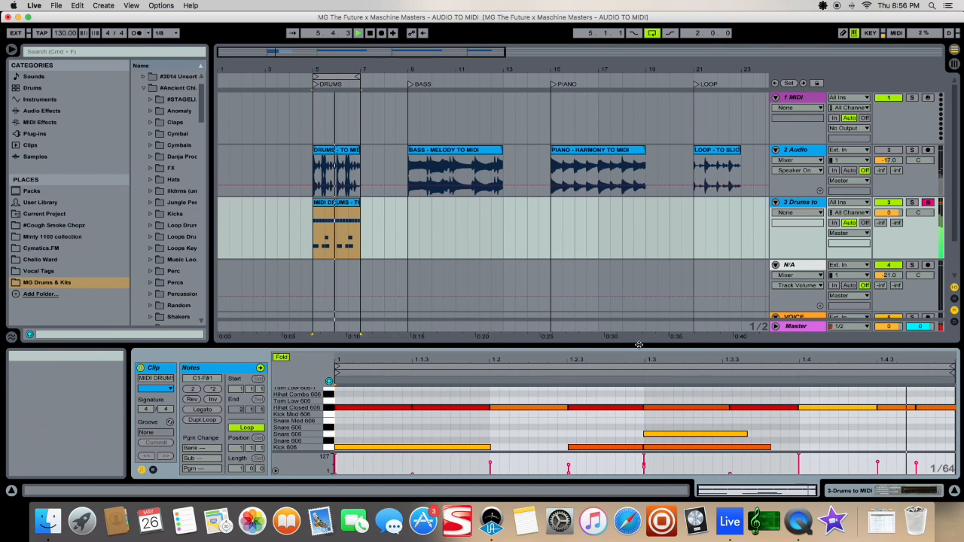
{"action": "left_click_drag", "start_coordinate": [636, 354], "coordinate": [628, 200]}
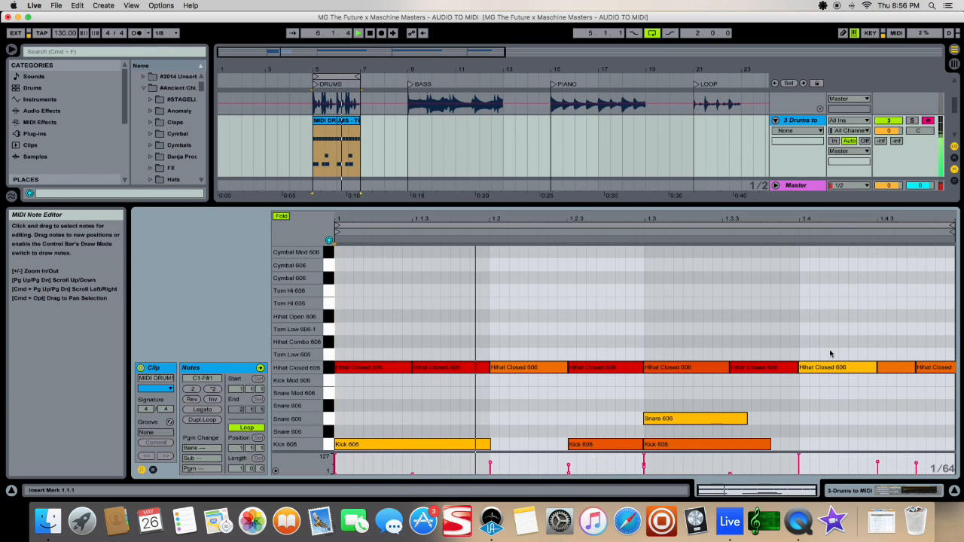
{"action": "key", "text": "space"}
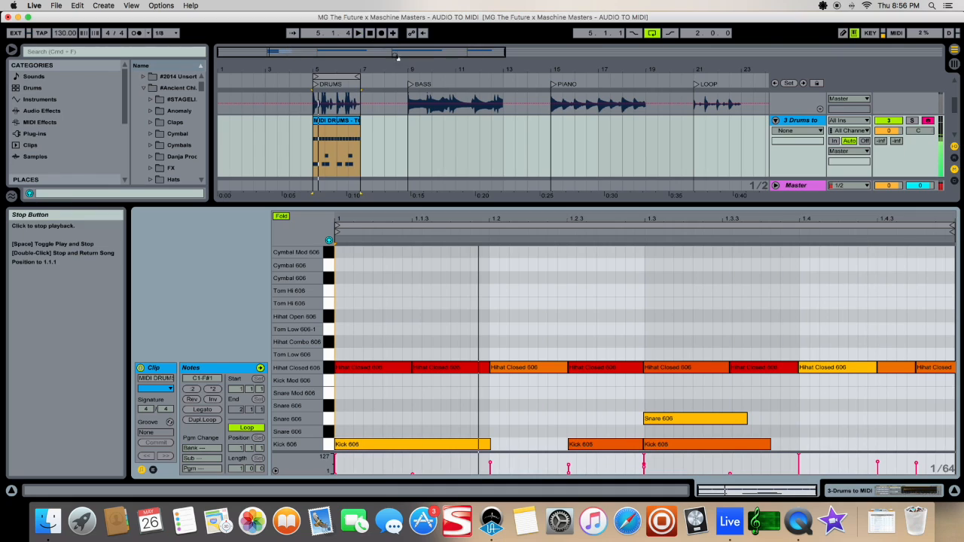
{"action": "left_click_drag", "start_coordinate": [483, 202], "coordinate": [500, 326]}
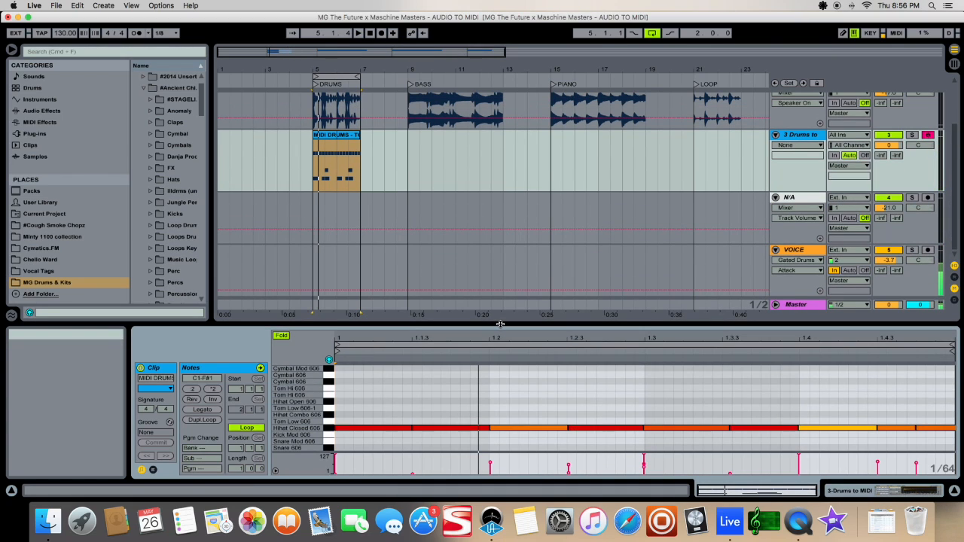
- Unmute the 2 Audio track and play the original drums together with the MIDI drums
{"action": "scroll", "coordinate": [828, 143], "scroll_direction": "up", "scroll_amount": 2}
{"action": "left_click", "coordinate": [892, 120]}
{"action": "left_click", "coordinate": [360, 33]}
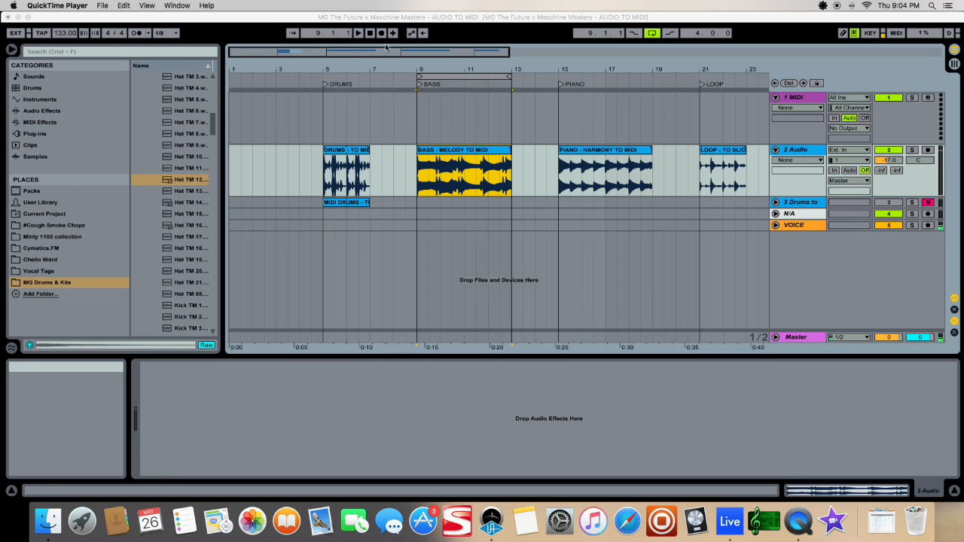
- Audition the BASS audio clip and convert its melody to a new MIDI track, unfolded in the arrangement
{"action": "left_click", "coordinate": [357, 34]}
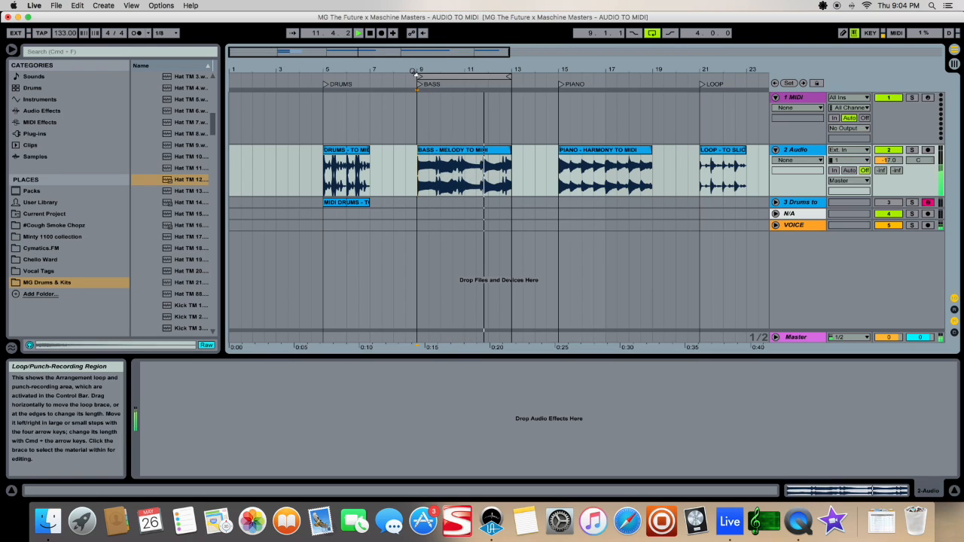
{"action": "right_click", "coordinate": [449, 153]}
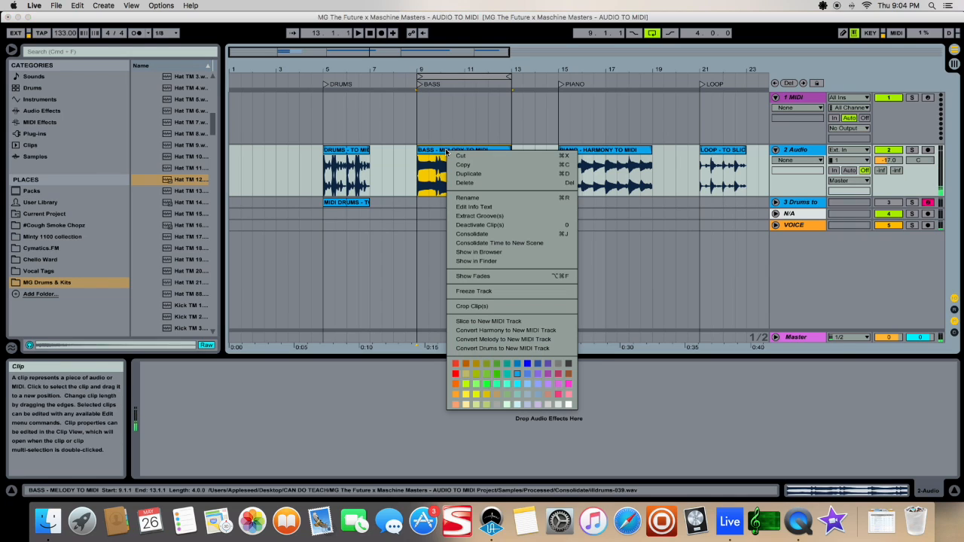
{"action": "left_click", "coordinate": [512, 340]}
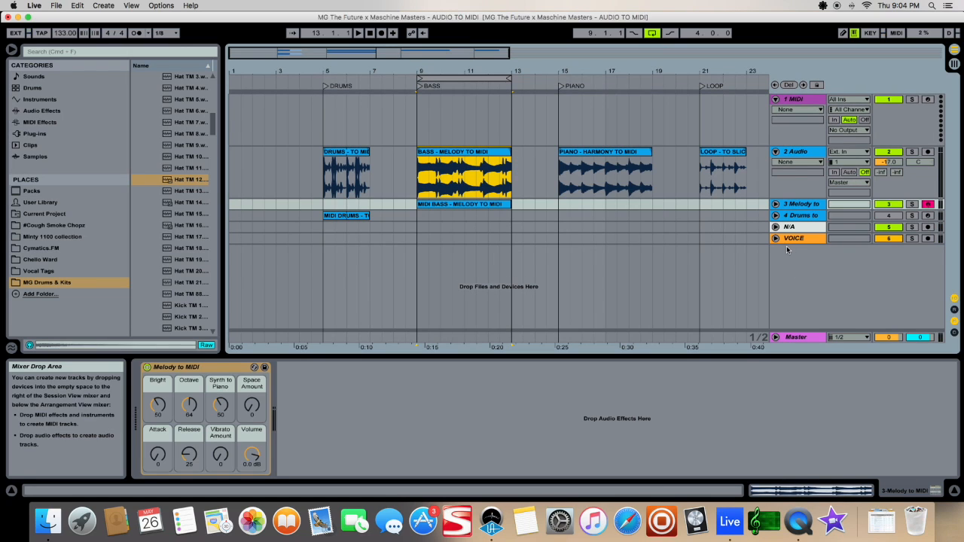
{"action": "left_click", "coordinate": [776, 204]}
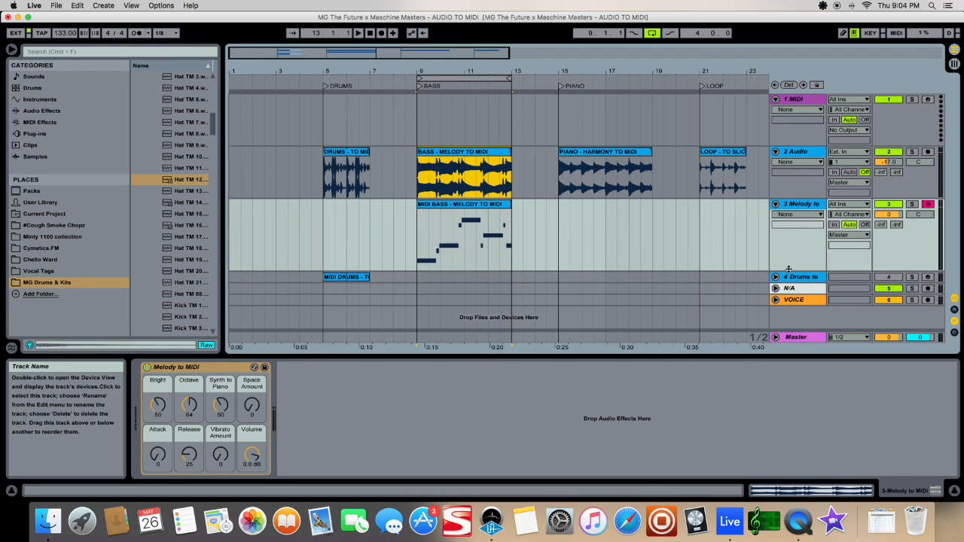
- Play the converted MIDI bass clip and mute the 2 Audio track to hear it alone
{"action": "left_click", "coordinate": [474, 208]}
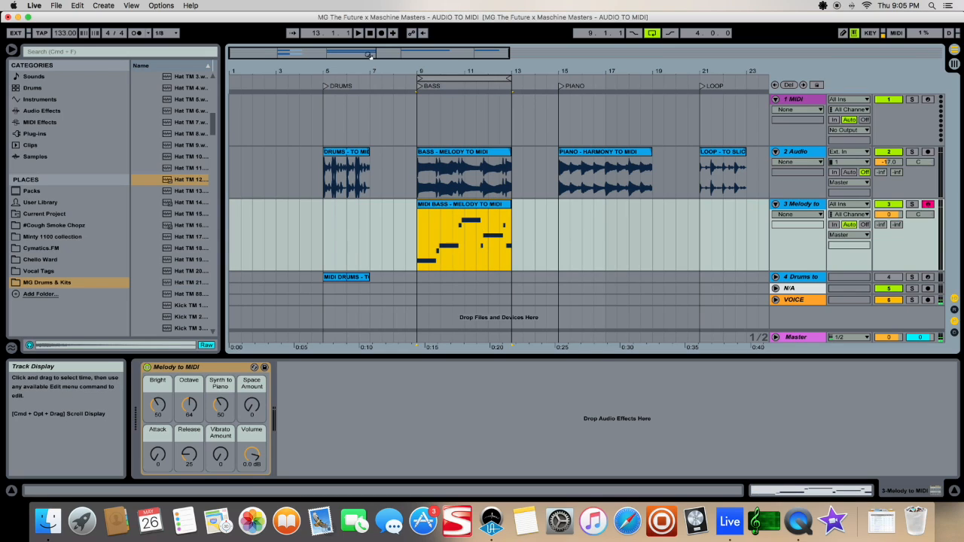
{"action": "left_click", "coordinate": [358, 33]}
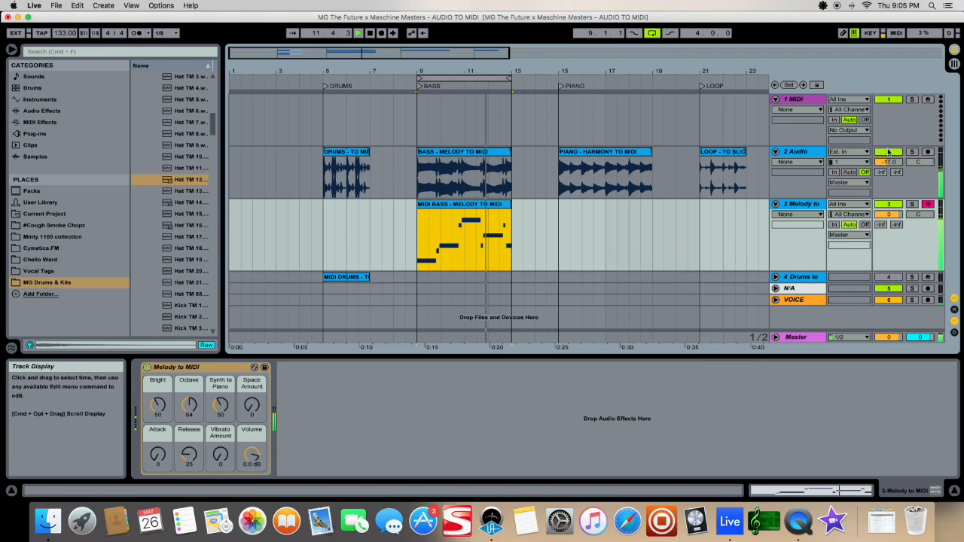
{"action": "left_click", "coordinate": [888, 152]}
{"action": "left_click", "coordinate": [370, 33]}
- Lower the Melody to MIDI track's volume to about -13.5 dB in the mixer and play the MIDI bass again
{"action": "key", "text": "Tab"}
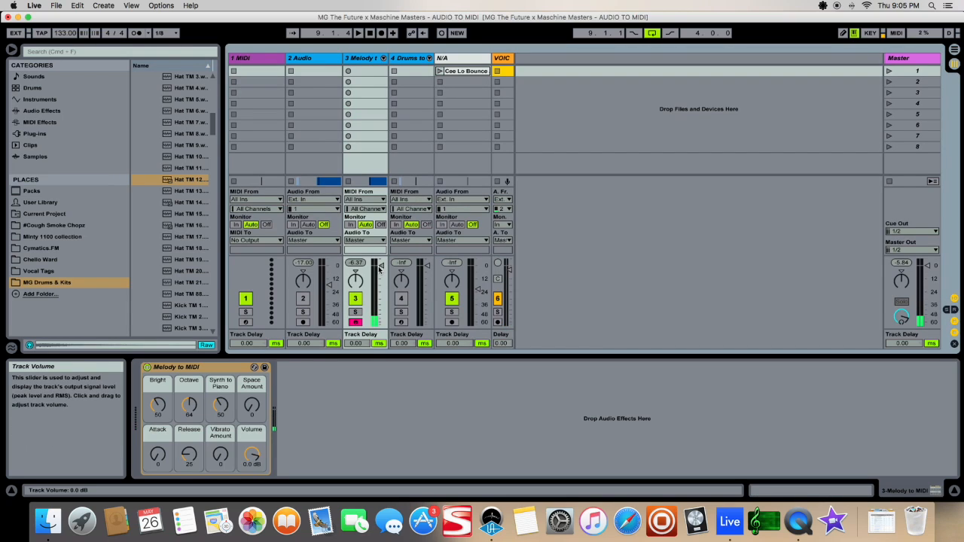
{"action": "left_click_drag", "start_coordinate": [378, 266], "coordinate": [379, 278]}
{"action": "key", "text": "Tab"}
{"action": "left_click", "coordinate": [358, 34]}
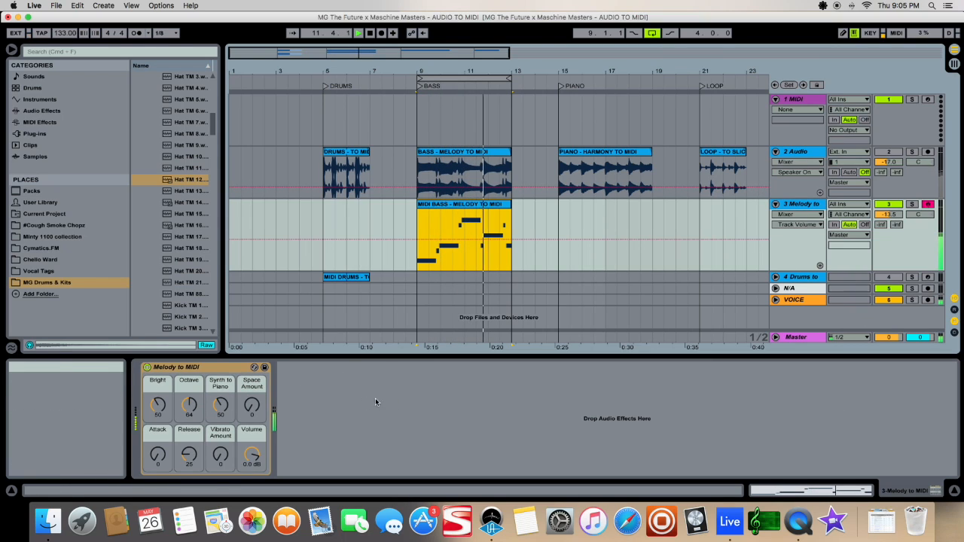
- Open the MIDI bass clip in the note editor and fold it to only the used pitches
{"action": "key", "text": "shift+Tab"}
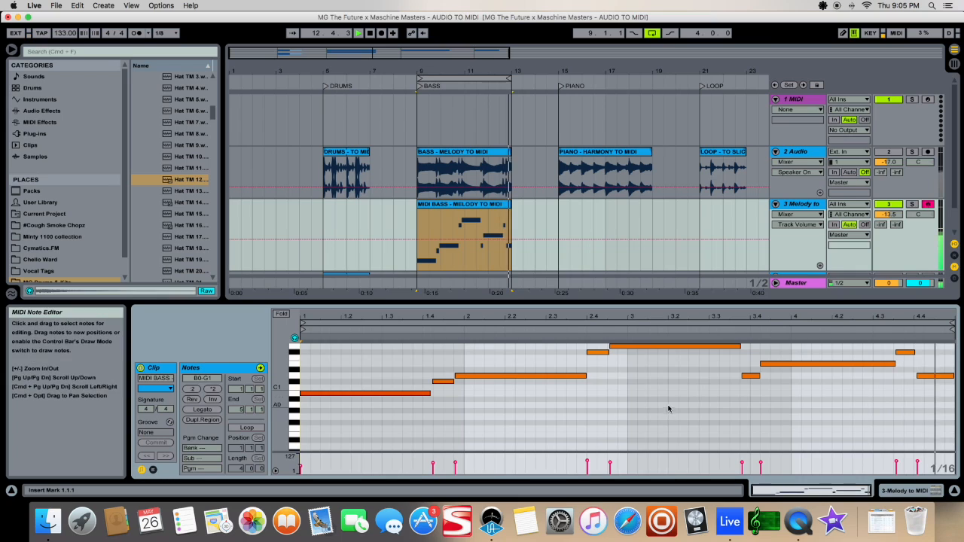
{"action": "left_click", "coordinate": [280, 313]}
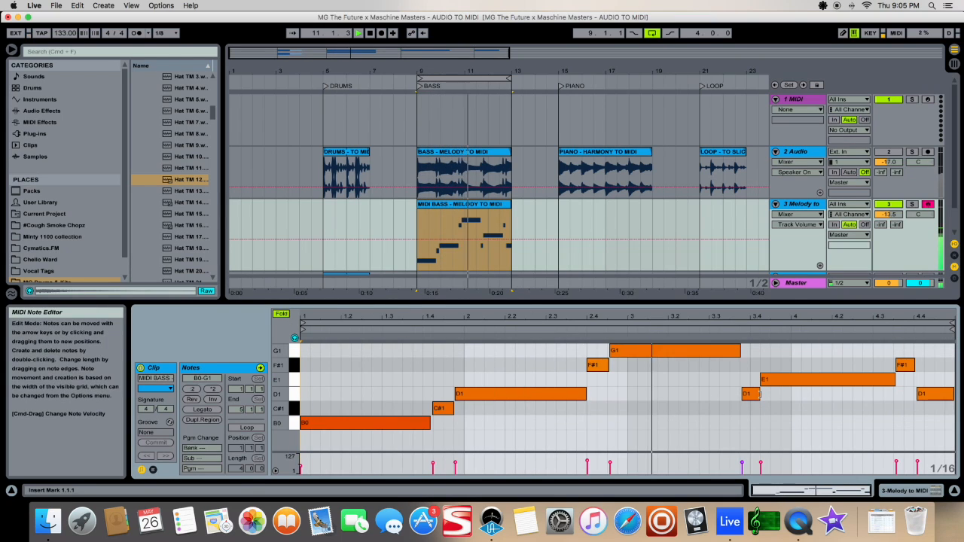
- Try lengthening the short D1 bass note just before 3.4, restore its length and stop playback
{"action": "left_click_drag", "start_coordinate": [759, 393], "coordinate": [769, 393]}
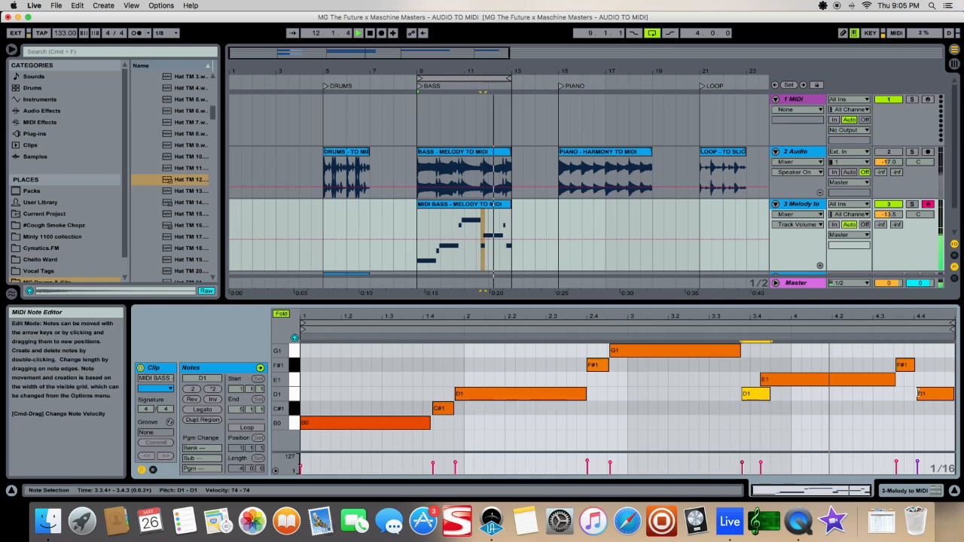
{"action": "left_click_drag", "start_coordinate": [768, 393], "coordinate": [758, 393]}
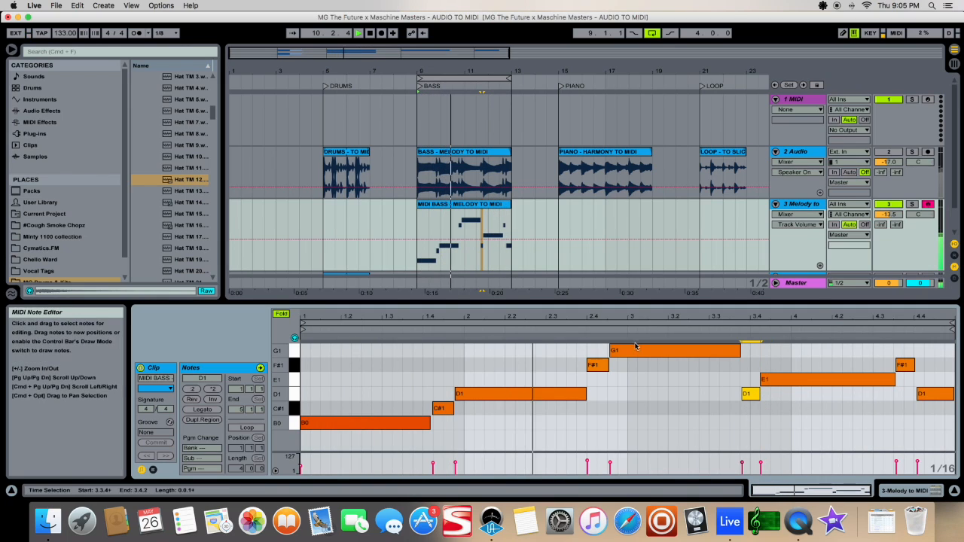
{"action": "left_click", "coordinate": [486, 232]}
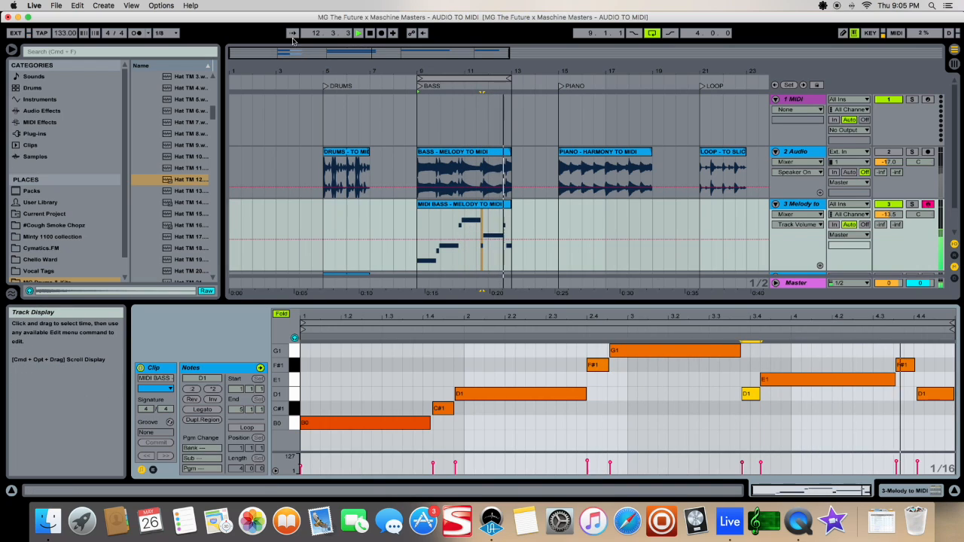
{"action": "left_click", "coordinate": [370, 33]}
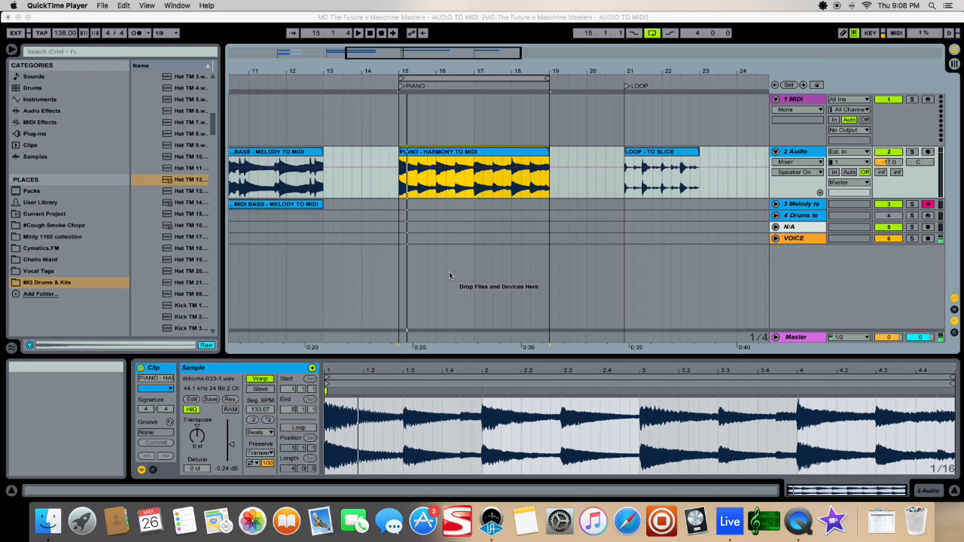
- Play the PIANO audio clip from its start to audition the chords, and stop playback
{"action": "left_click", "coordinate": [447, 238]}
{"action": "left_click", "coordinate": [358, 33]}
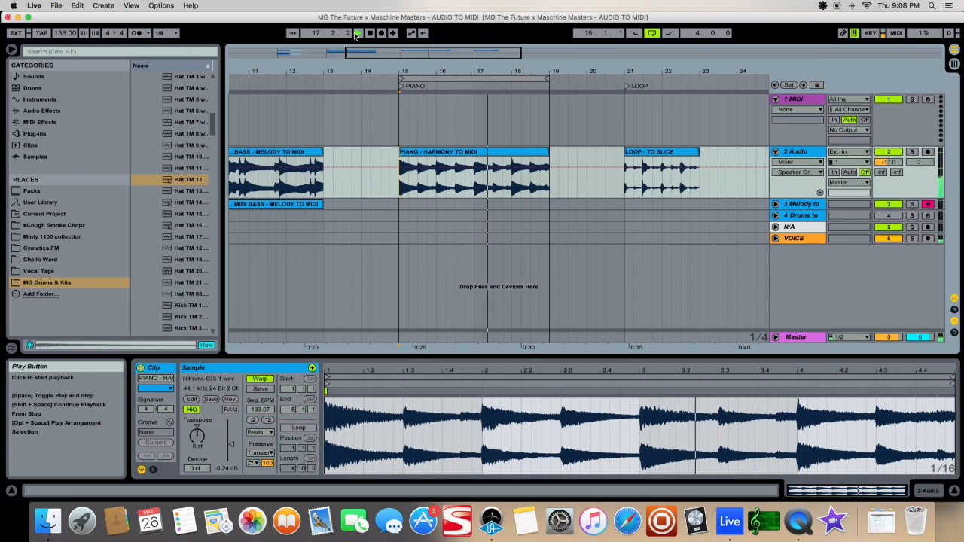
{"action": "left_click", "coordinate": [371, 34]}
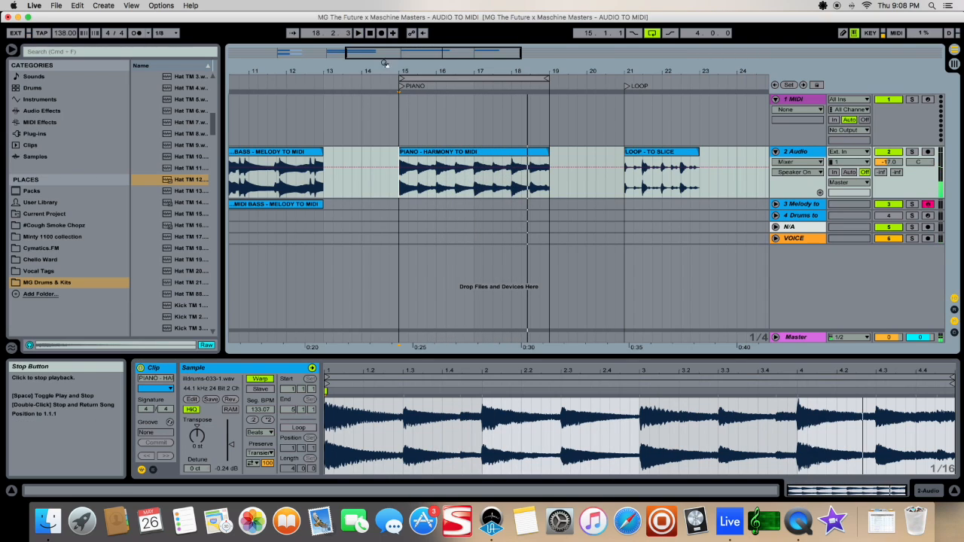
- Convert the PIANO audio clip's harmony to a new MIDI track, unfold that track and select its MIDI clip
{"action": "right_click", "coordinate": [420, 157]}
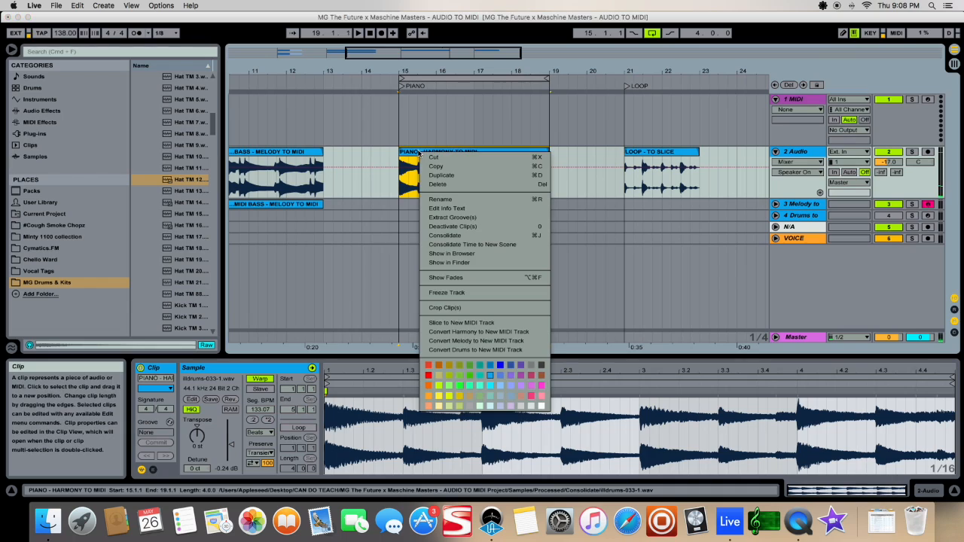
{"action": "left_click", "coordinate": [488, 332]}
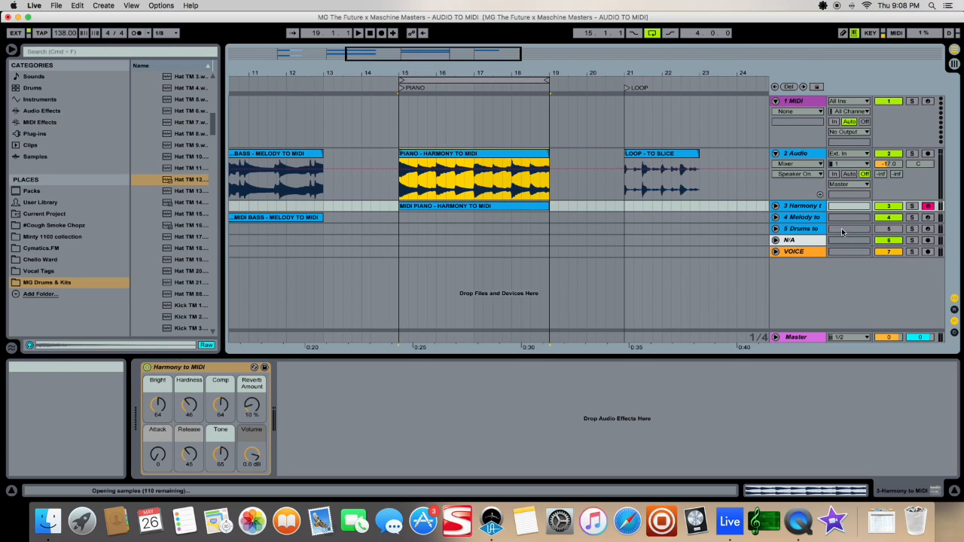
{"action": "left_click", "coordinate": [776, 206]}
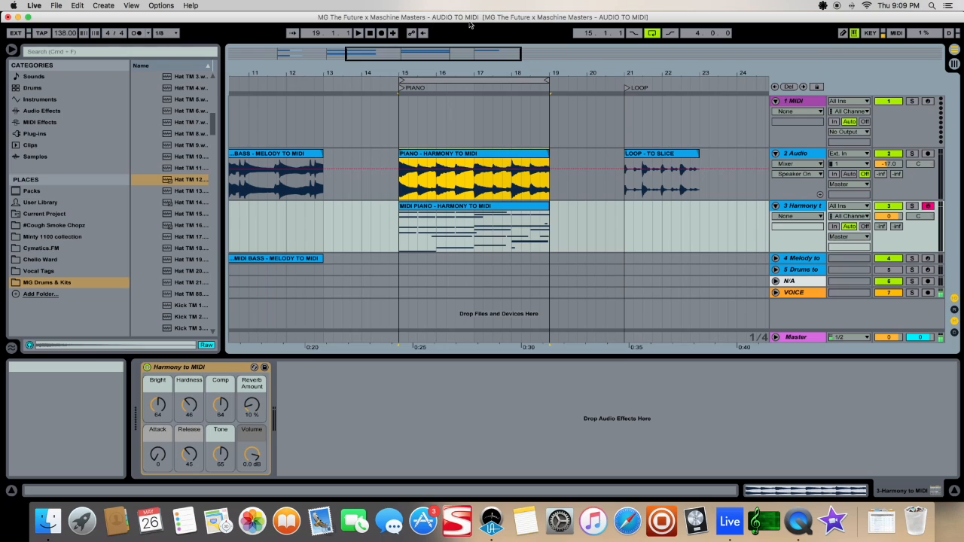
{"action": "left_click", "coordinate": [519, 226]}
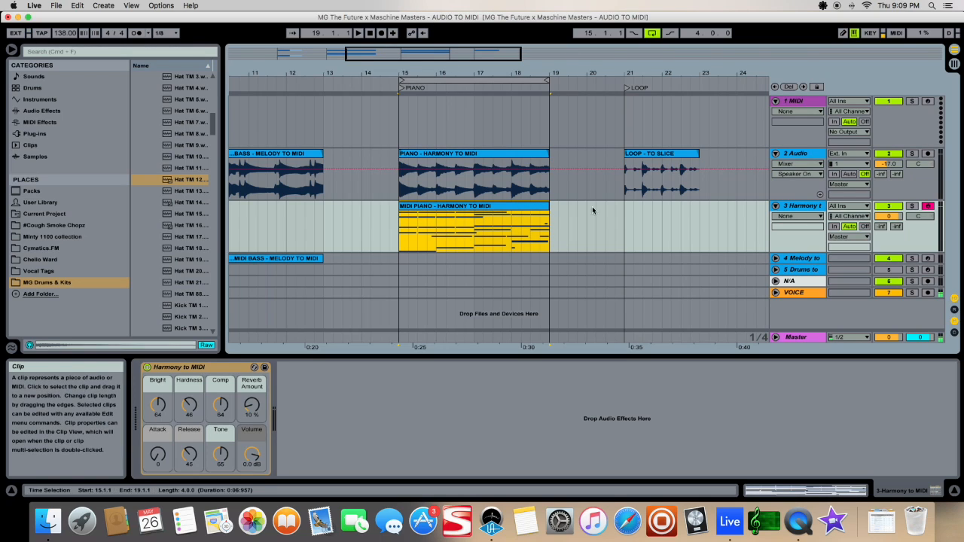
{"action": "left_click", "coordinate": [472, 286]}
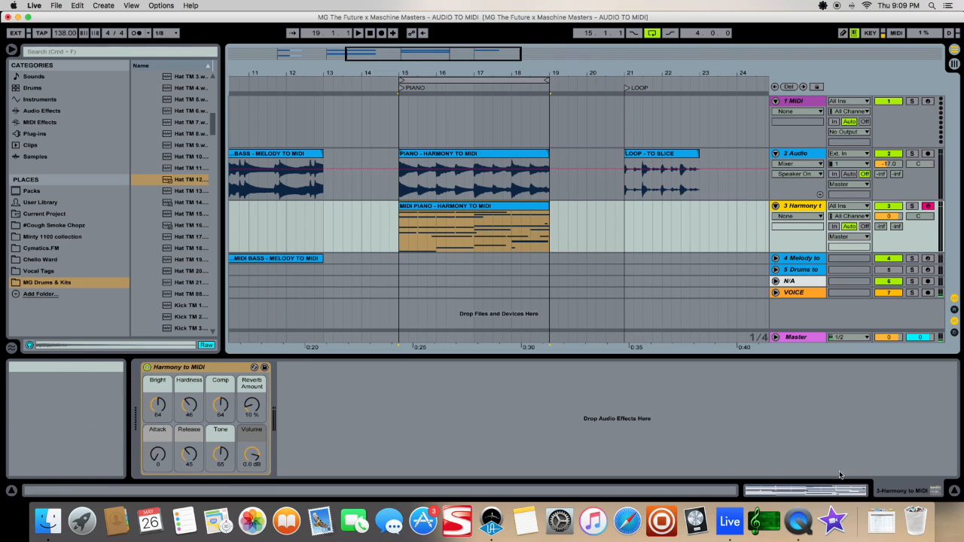
- Open the MIDI PIANO clip in an enlarged note editor and fold it to only the used pitches
{"action": "left_click", "coordinate": [823, 494]}
{"action": "left_click_drag", "start_coordinate": [476, 355], "coordinate": [477, 255]}
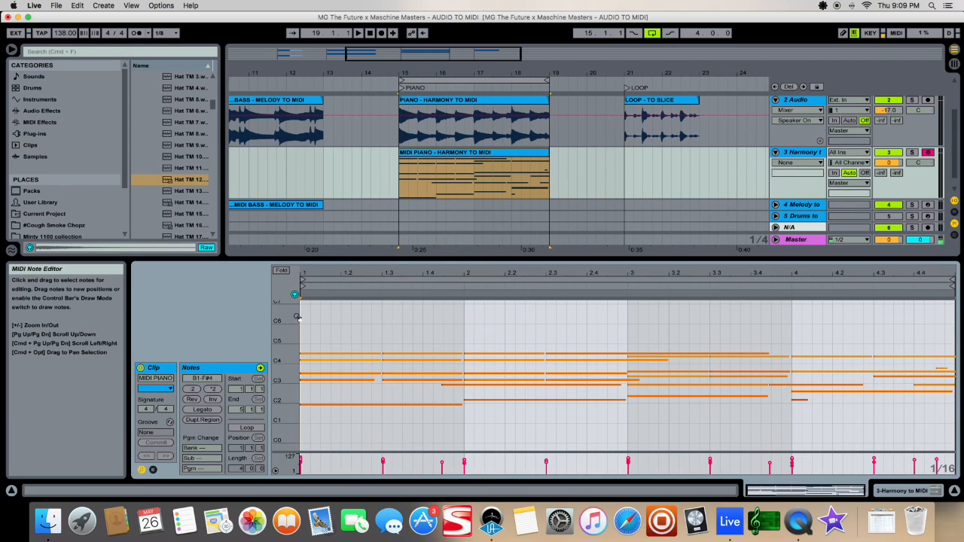
{"action": "left_click", "coordinate": [279, 270]}
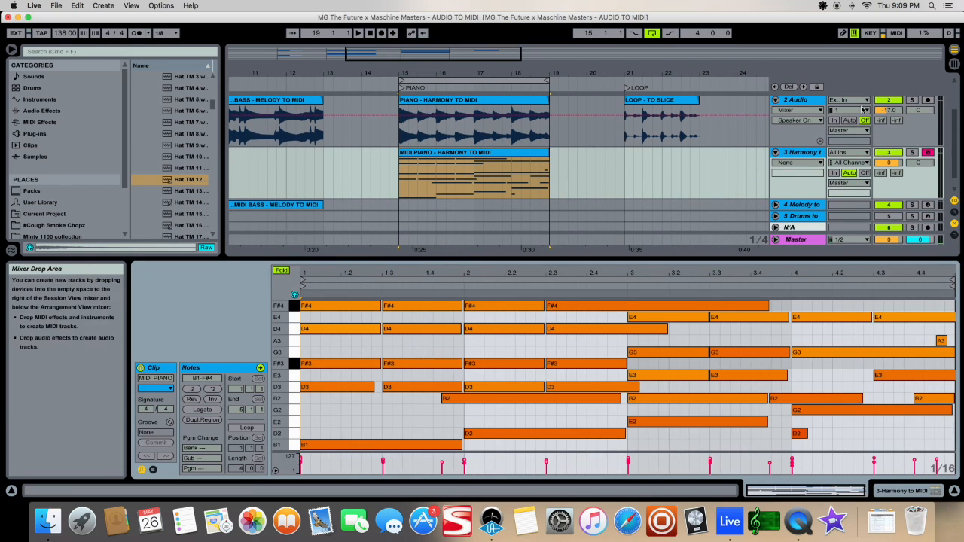
- Play the MIDI PIANO clip from the PIANO locator with the audio track muted, and try shifting its first B2 note slightly
{"action": "left_click", "coordinate": [401, 89]}
{"action": "double_click", "coordinate": [401, 89]}
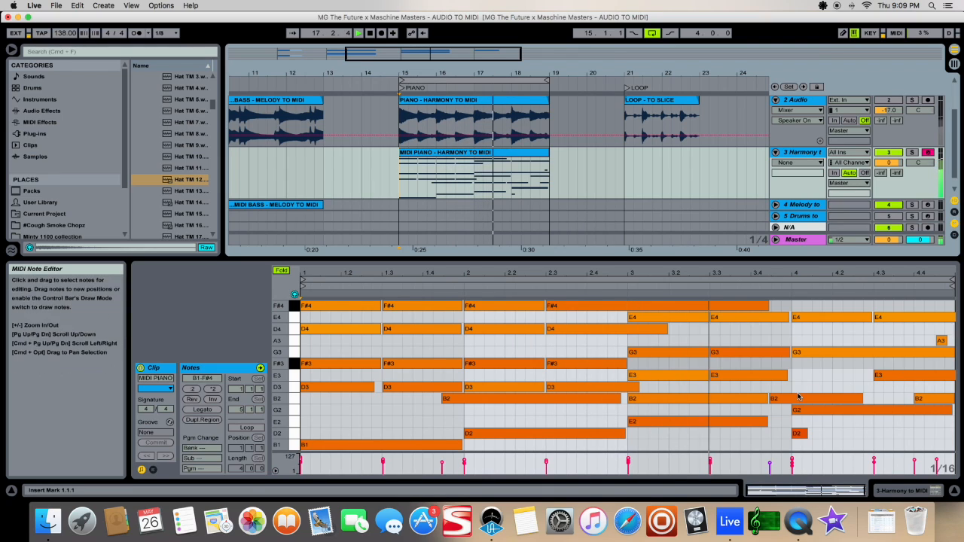
{"action": "left_click", "coordinate": [828, 398]}
{"action": "left_click_drag", "start_coordinate": [457, 400], "coordinate": [480, 402]}
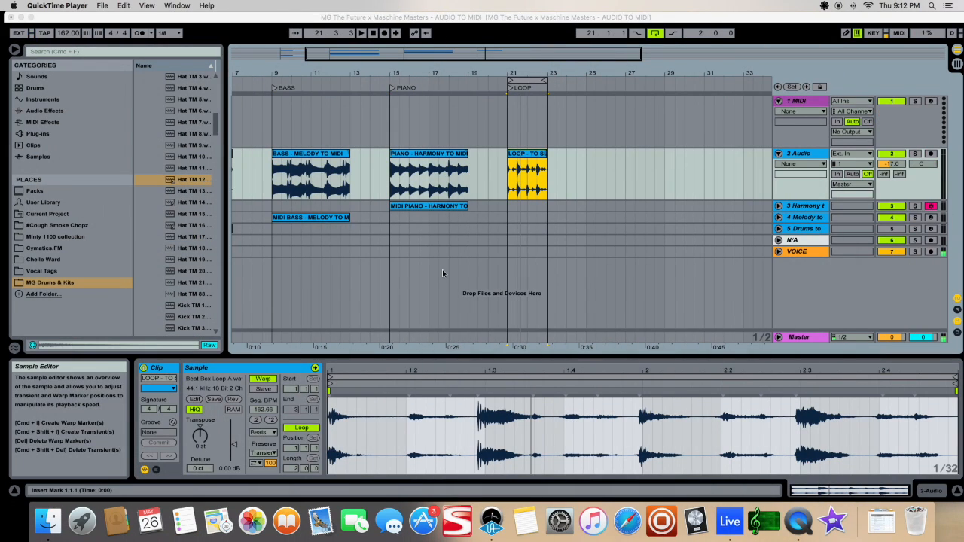
- Play the LOOP audio clip from its start to audition it, and stop playback
{"action": "right_click", "coordinate": [532, 156]}
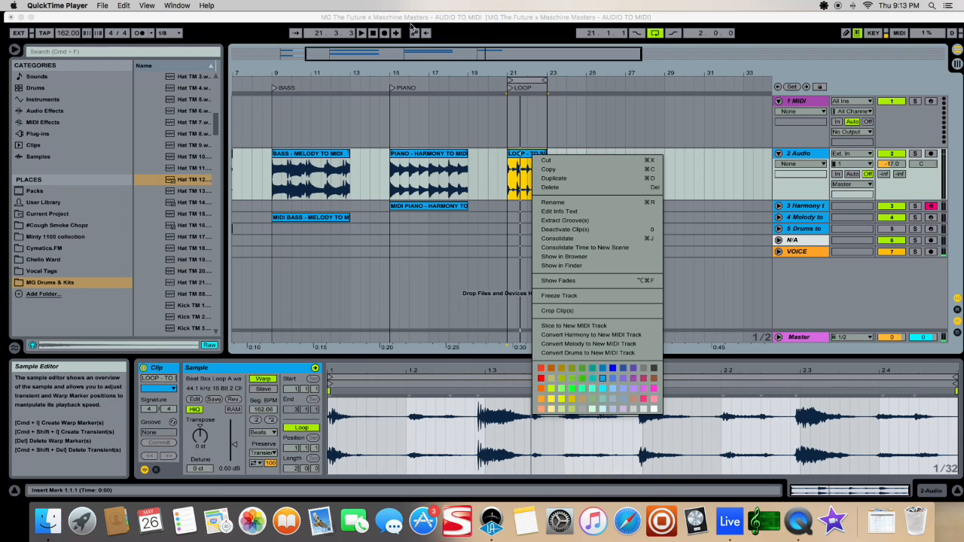
{"action": "left_click", "coordinate": [362, 33]}
{"action": "left_click", "coordinate": [362, 33]}
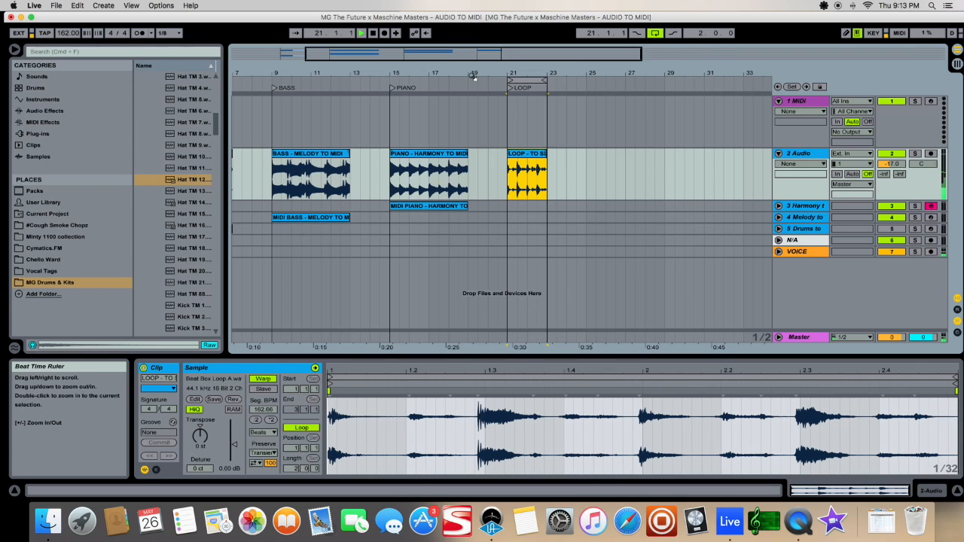
{"action": "key", "text": "space"}
- Slice the LOOP clip to a new MIDI track with one slice per transient, the Built-in preset and warped timing preserved
{"action": "right_click", "coordinate": [536, 155]}
{"action": "left_click", "coordinate": [553, 260]}
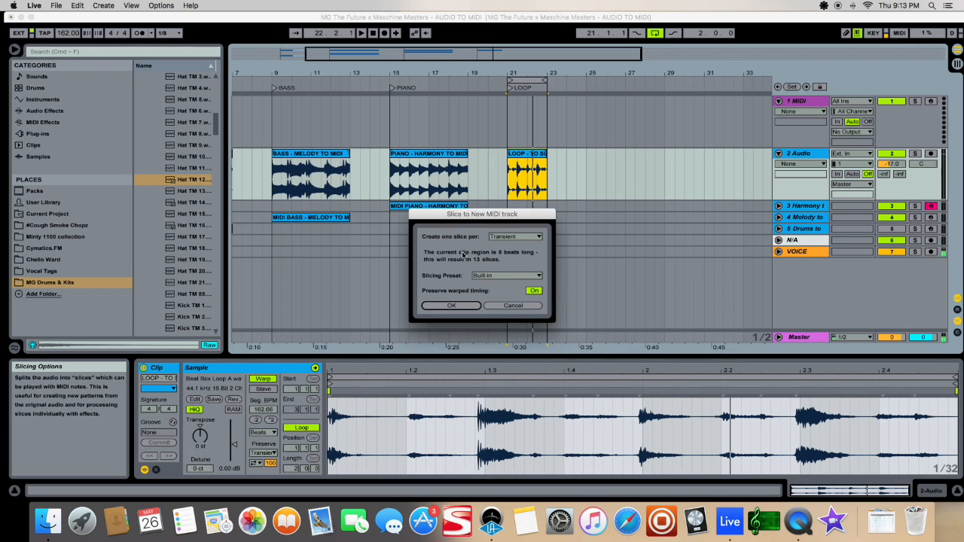
{"action": "left_click", "coordinate": [504, 275]}
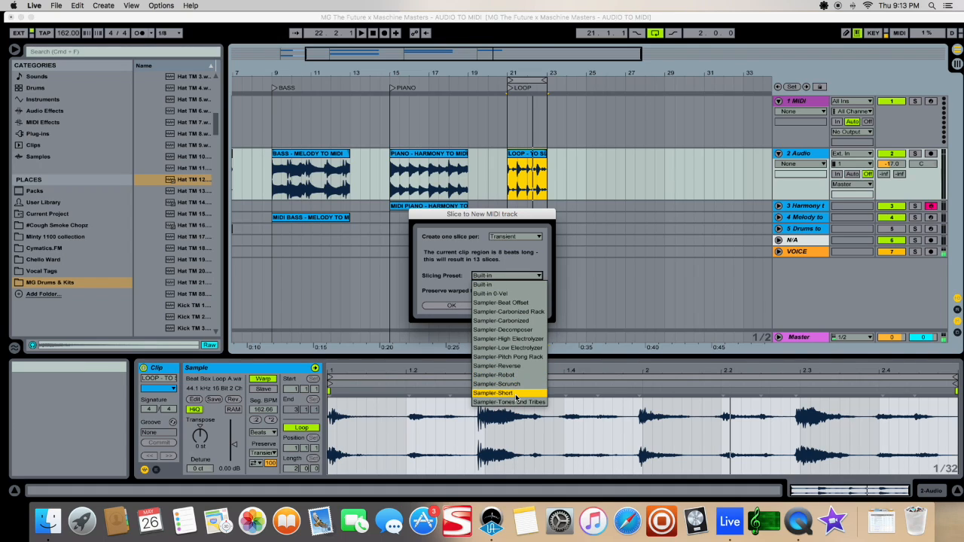
{"action": "left_click", "coordinate": [517, 286]}
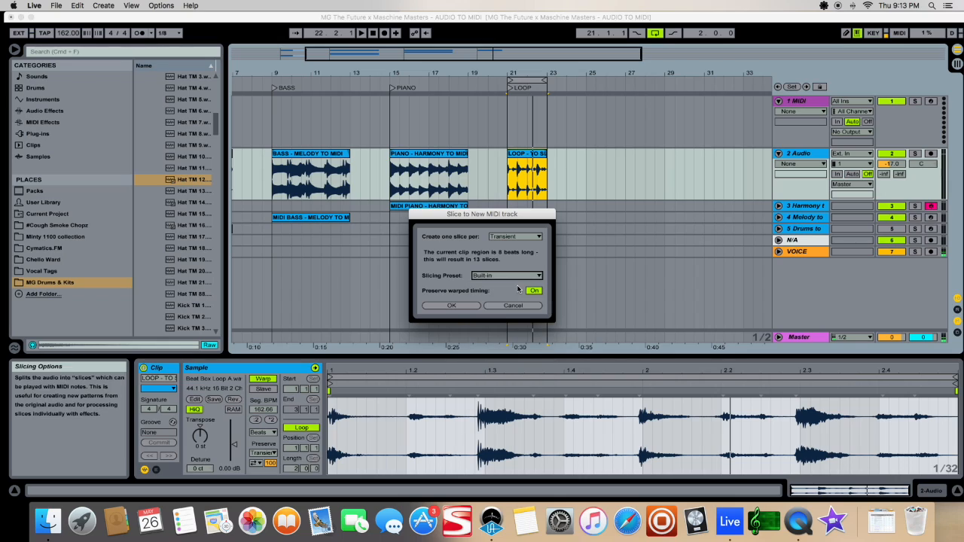
{"action": "left_click", "coordinate": [518, 239]}
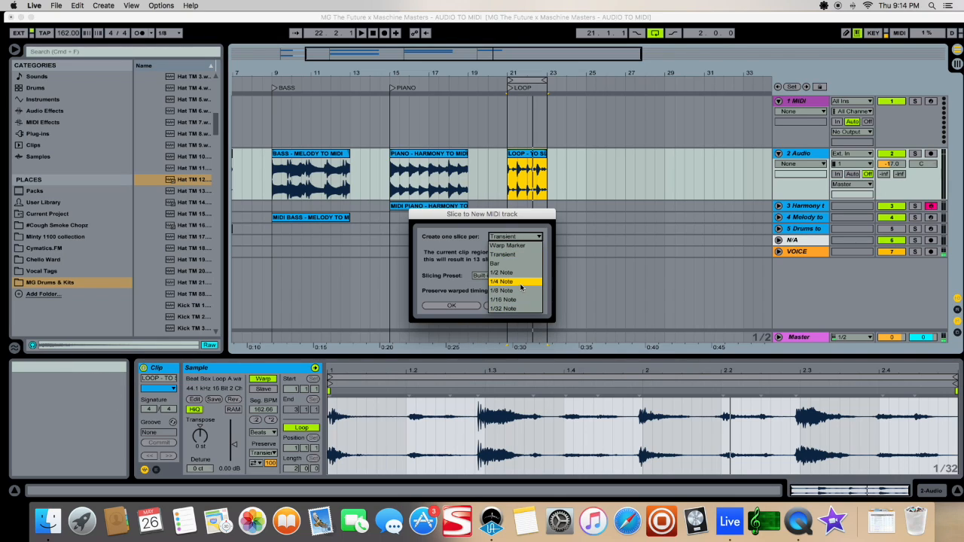
{"action": "left_click", "coordinate": [516, 256]}
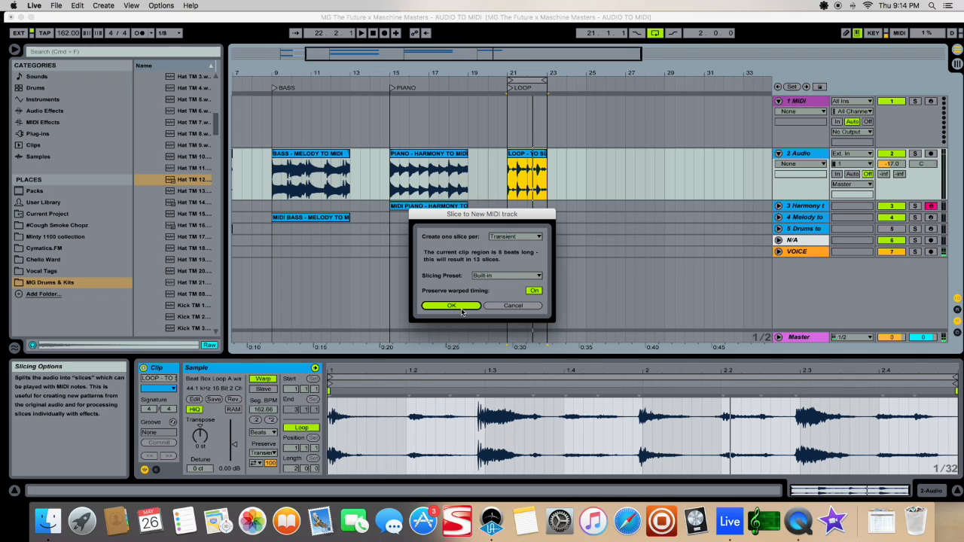
{"action": "key", "text": "Return"}
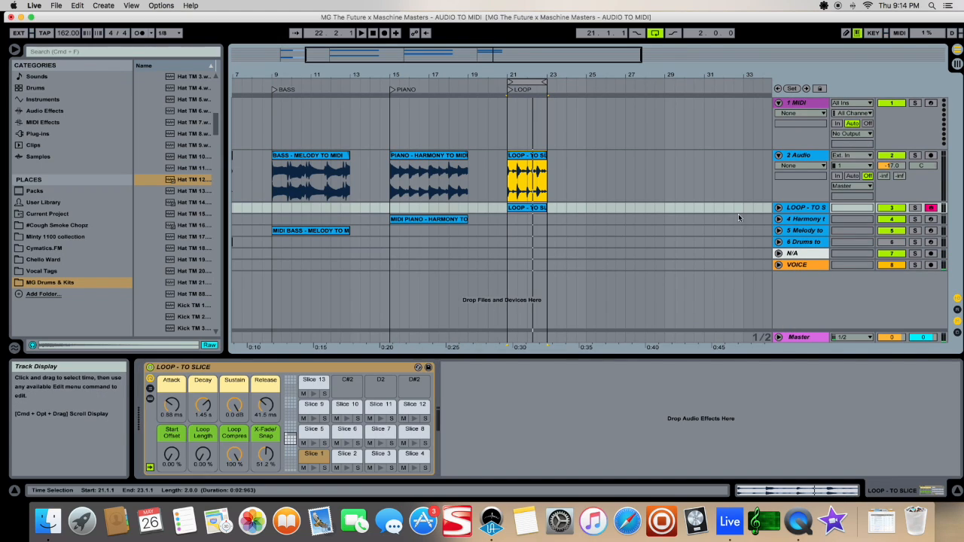
- Unfold the new LOOP - TO SLICE track and open its MIDI clip in an enlarged note editor
{"action": "left_click", "coordinate": [778, 208]}
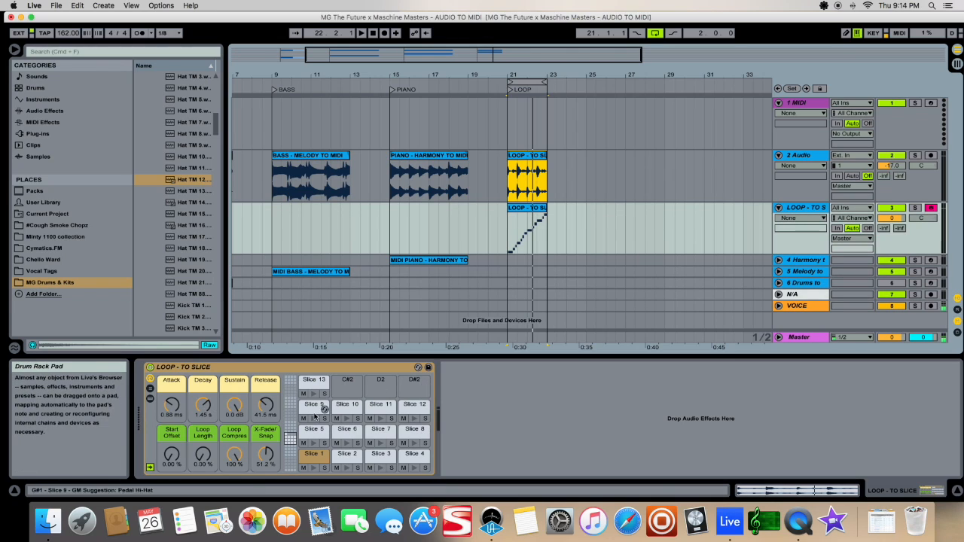
{"action": "left_click", "coordinate": [533, 223]}
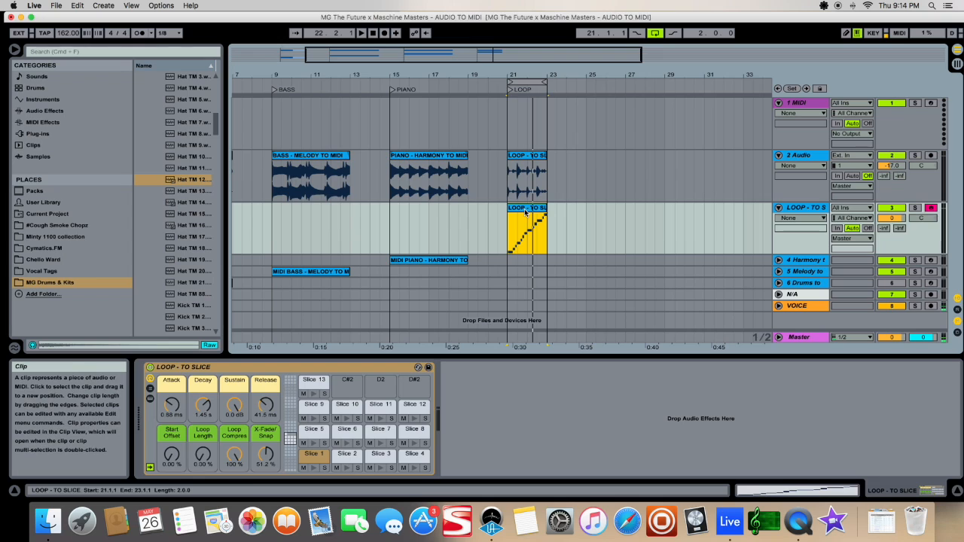
{"action": "left_click", "coordinate": [775, 491]}
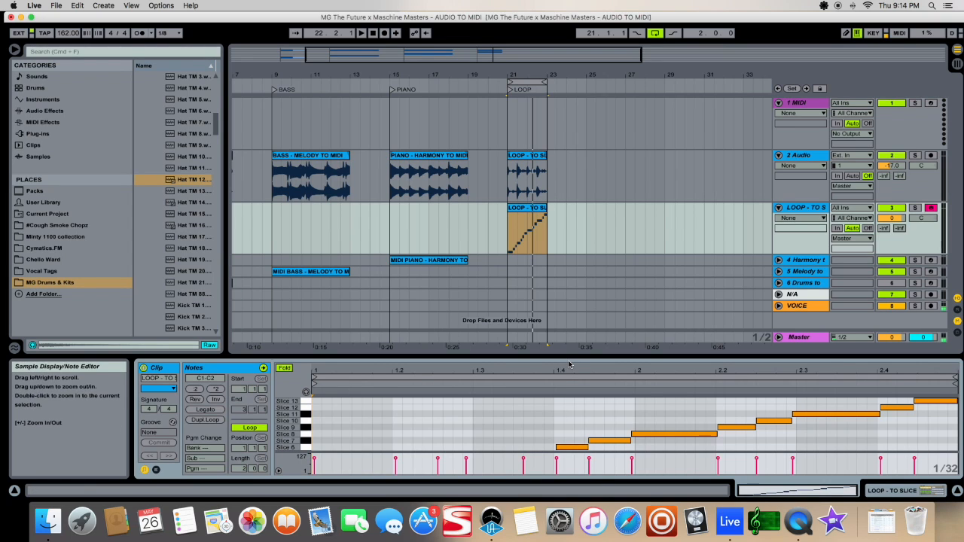
{"action": "left_click_drag", "start_coordinate": [570, 362], "coordinate": [569, 328]}
- Play the sliced loop with the 2 Audio track muted, try a tempo of 184 BPM, set it to 154 BPM and stop playback
{"action": "key", "text": "space"}
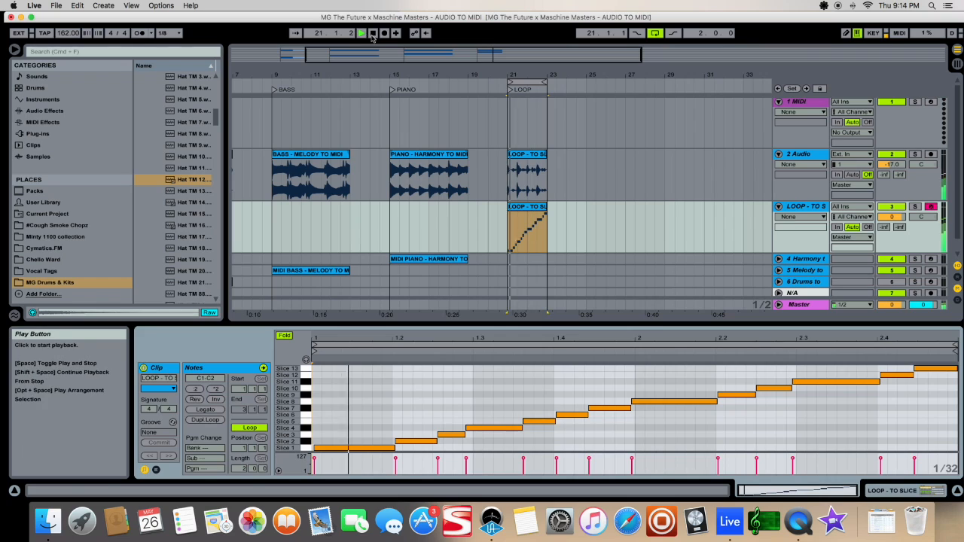
{"action": "left_click", "coordinate": [890, 154]}
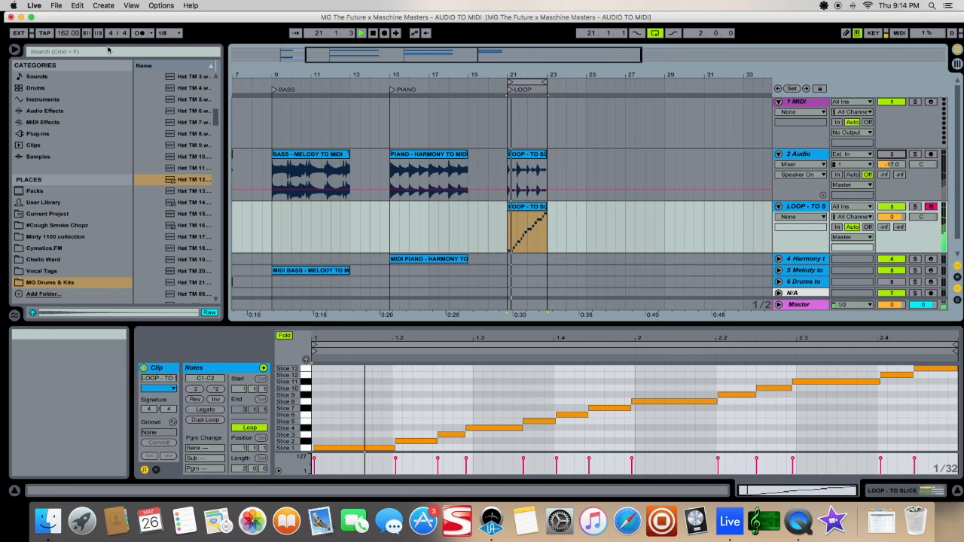
{"action": "left_click_drag", "start_coordinate": [67, 33], "coordinate": [67, 21]}
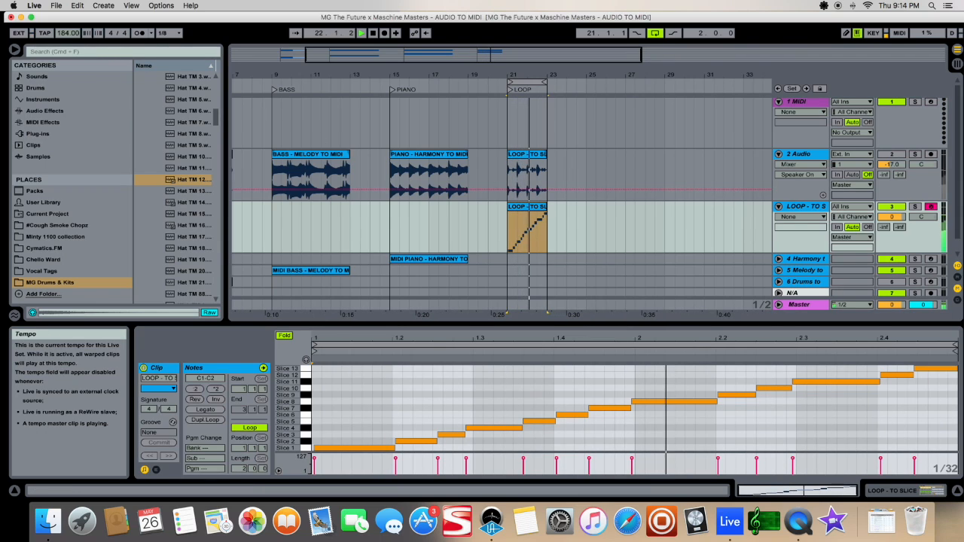
{"action": "left_click_drag", "start_coordinate": [67, 33], "coordinate": [67, 49]}
{"action": "left_click", "coordinate": [361, 34]}
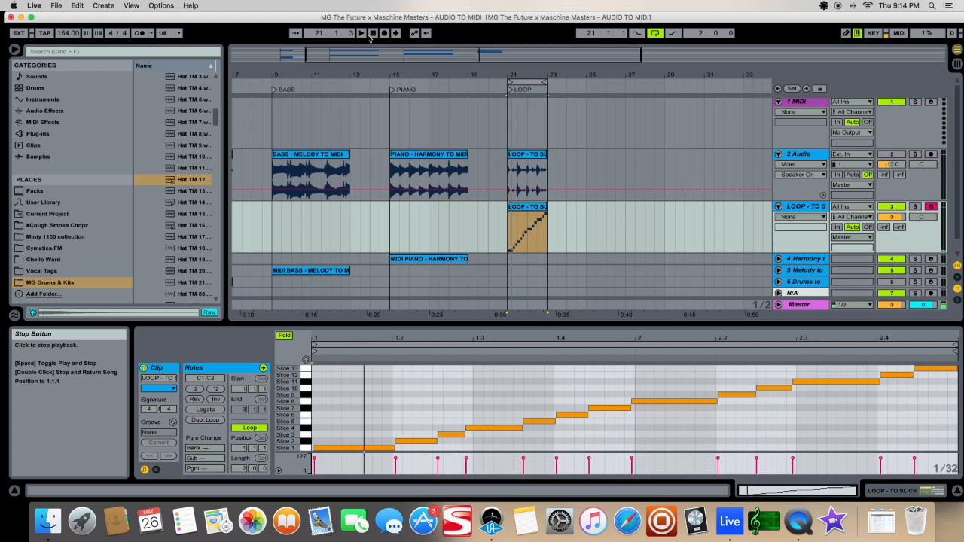
{"action": "left_click", "coordinate": [807, 210]}
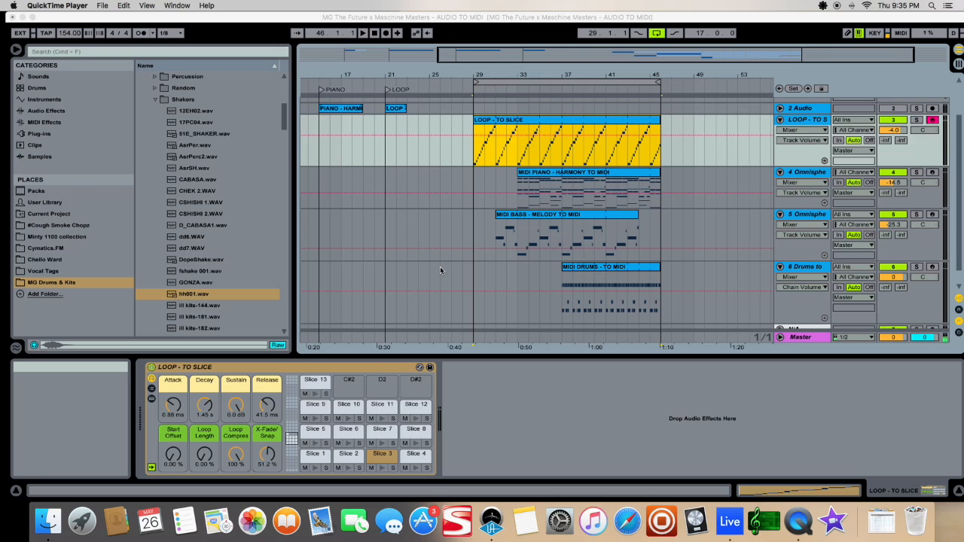
- Play the arrangement of converted clips and select the MIDI PIANO, BASS and DRUMS clips in turn to inspect their tracks
{"action": "left_click", "coordinate": [363, 34]}
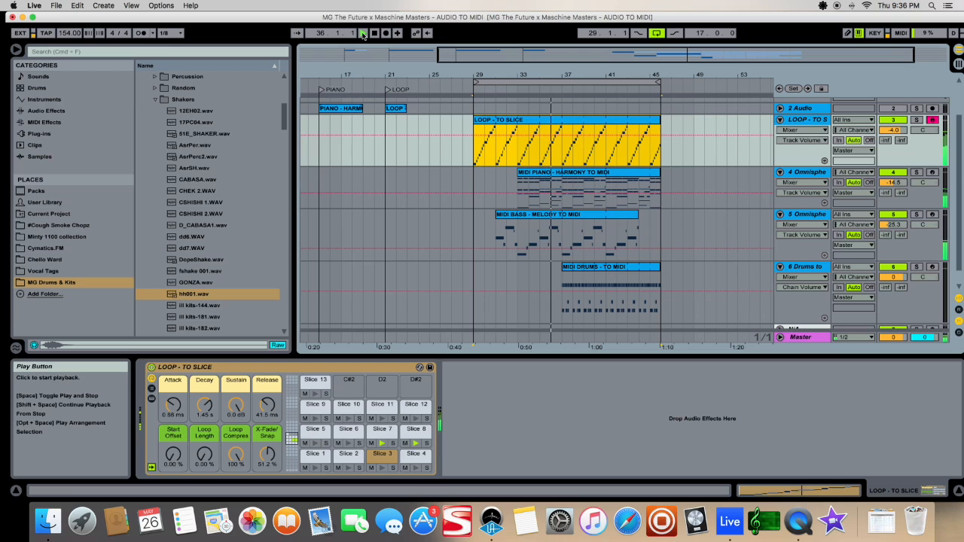
{"action": "left_click", "coordinate": [570, 198]}
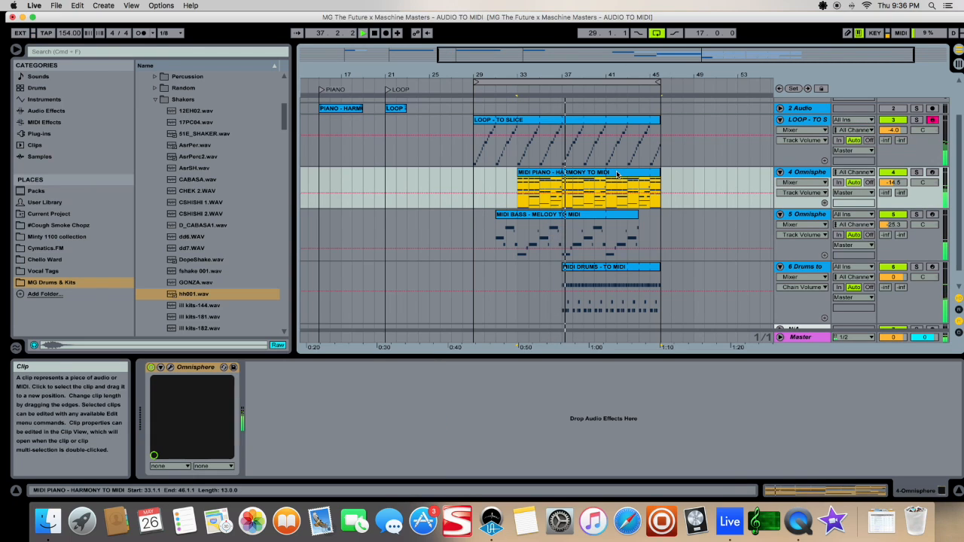
{"action": "left_click", "coordinate": [570, 218]}
{"action": "left_click", "coordinate": [640, 287]}
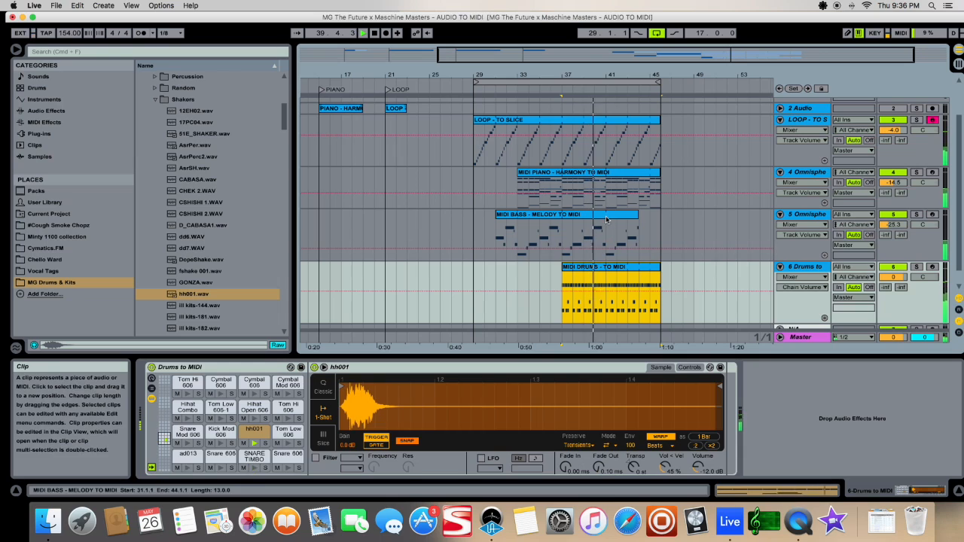
- Extend the arrangement loop from bar 29 to bar 49 and lengthen the MIDI PIANO clip to the same end
{"action": "left_click_drag", "start_coordinate": [661, 81], "coordinate": [690, 81]}
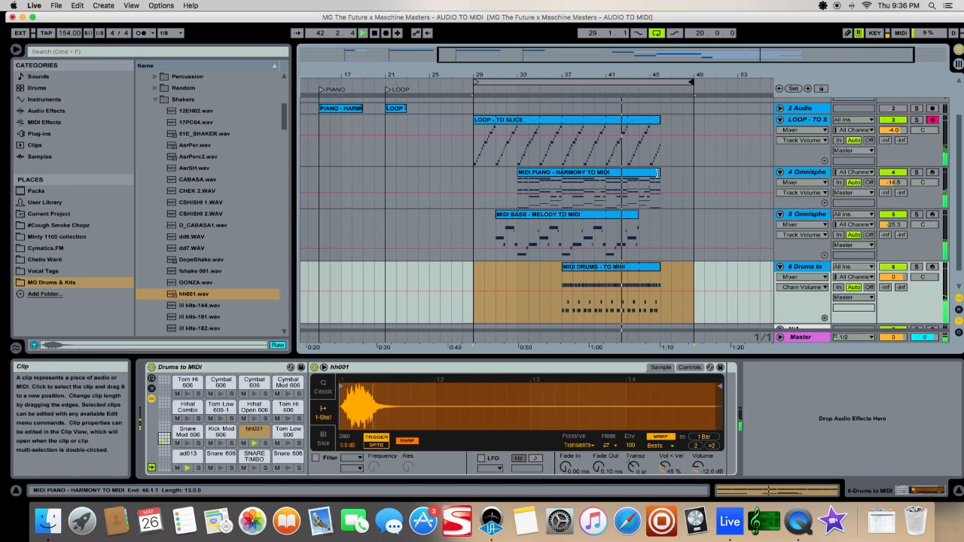
{"action": "left_click", "coordinate": [656, 178]}
{"action": "left_click_drag", "start_coordinate": [660, 180], "coordinate": [693, 181]}
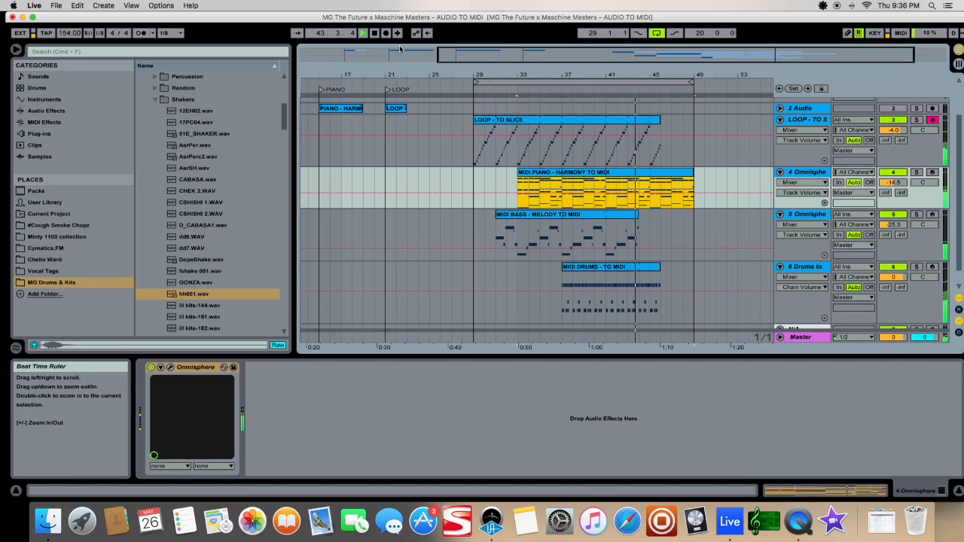